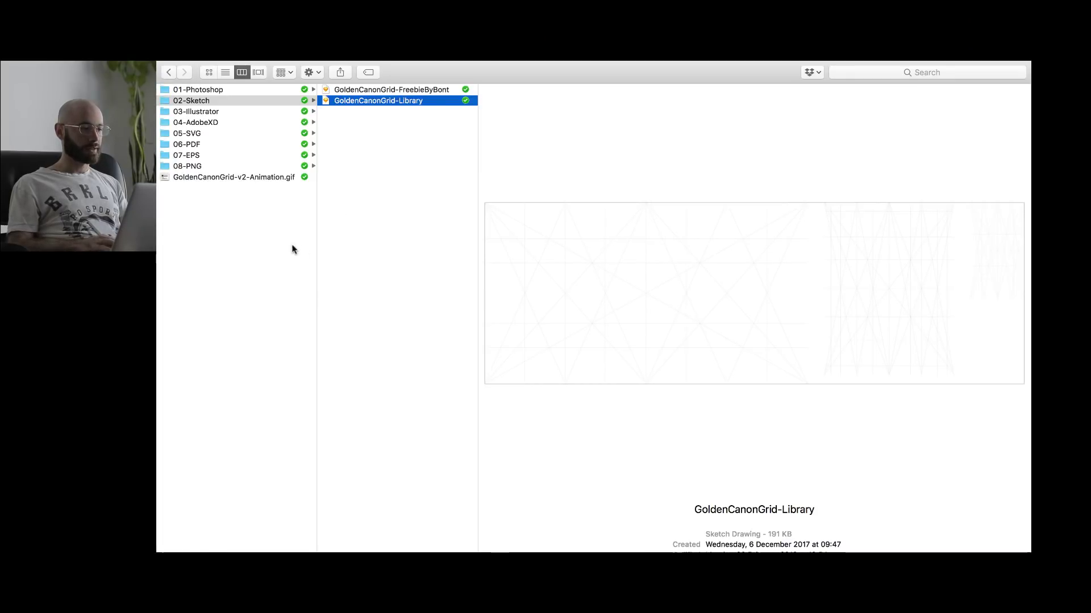
- Preview the GoldenCanonGrid-v2-Animation GIF, then select GoldenCanonGrid-Library in the 02-Sketch folder
{"action": "left_click", "coordinate": [274, 244]}
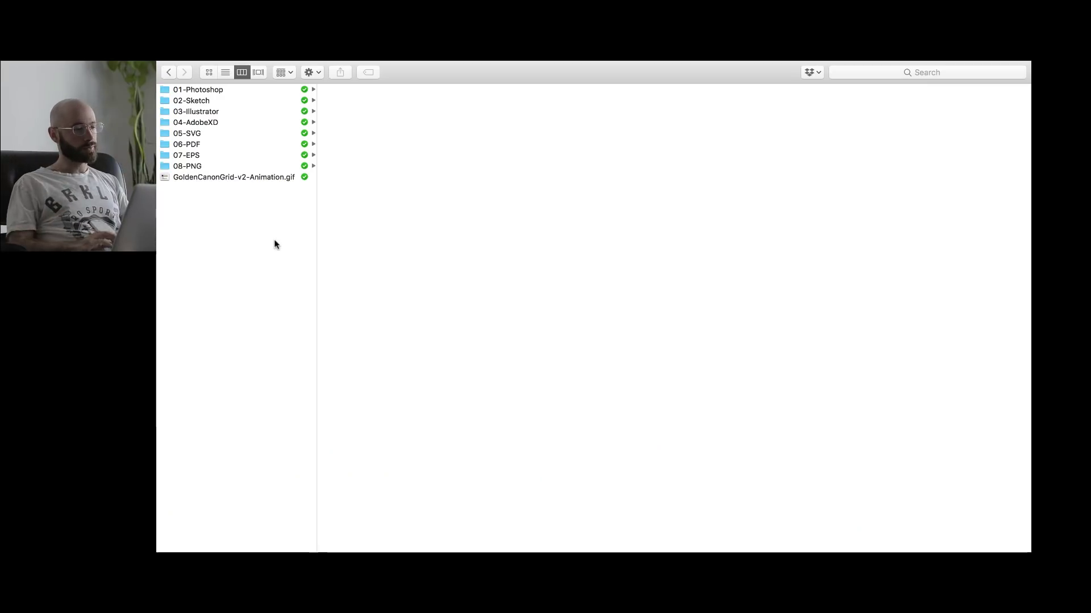
{"action": "left_click", "coordinate": [260, 178]}
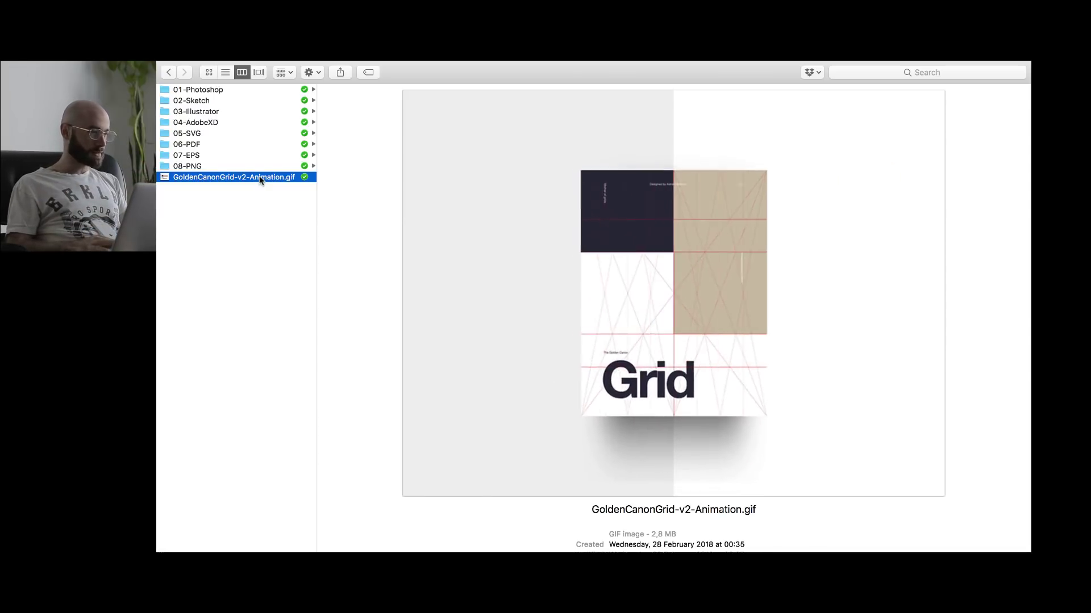
{"action": "left_click", "coordinate": [260, 101]}
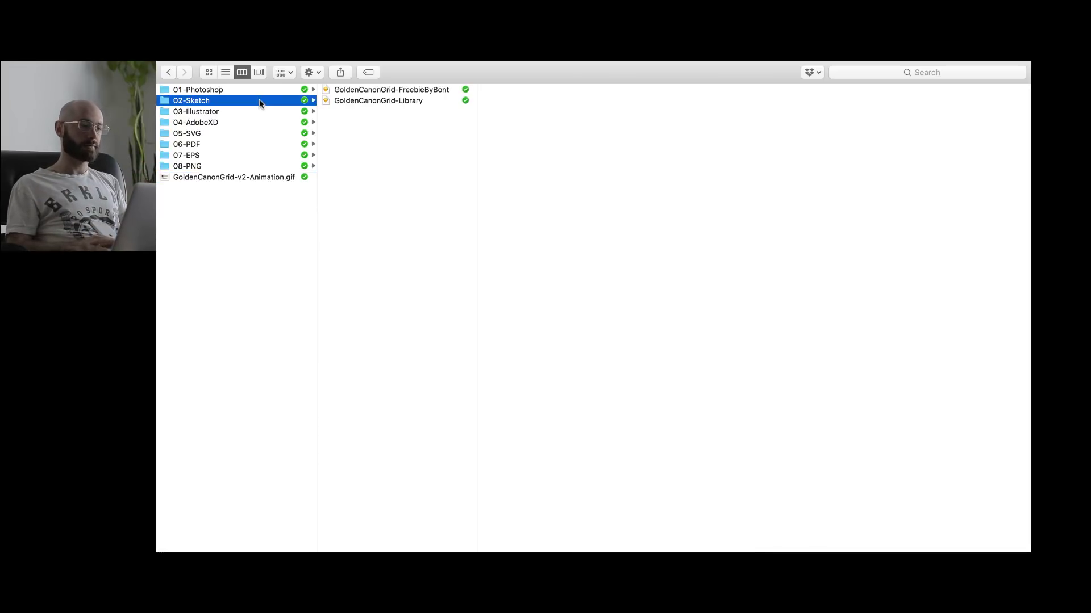
{"action": "left_click", "coordinate": [392, 102]}
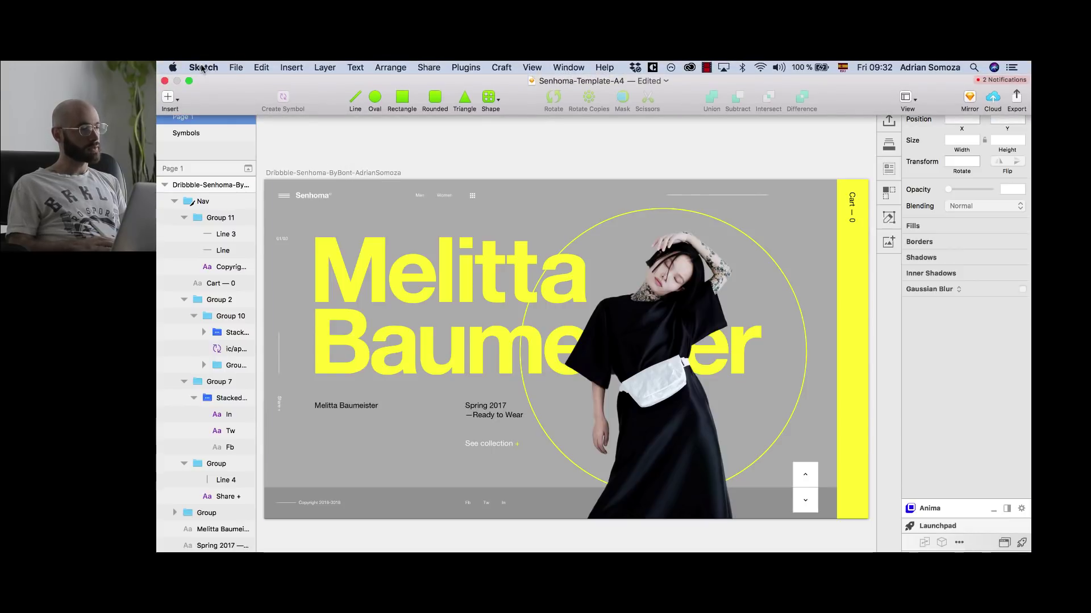
- Add the GoldenCanonGrid-Library file as a library in Sketch's Libraries preferences
{"action": "left_click", "coordinate": [202, 68]}
{"action": "left_click", "coordinate": [224, 100]}
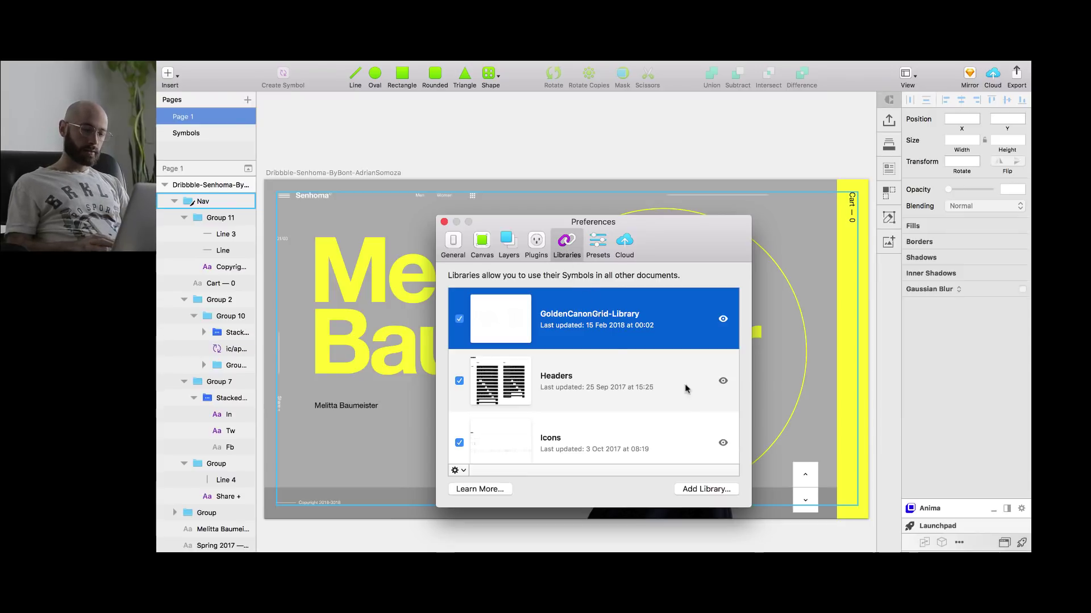
{"action": "left_click", "coordinate": [709, 490]}
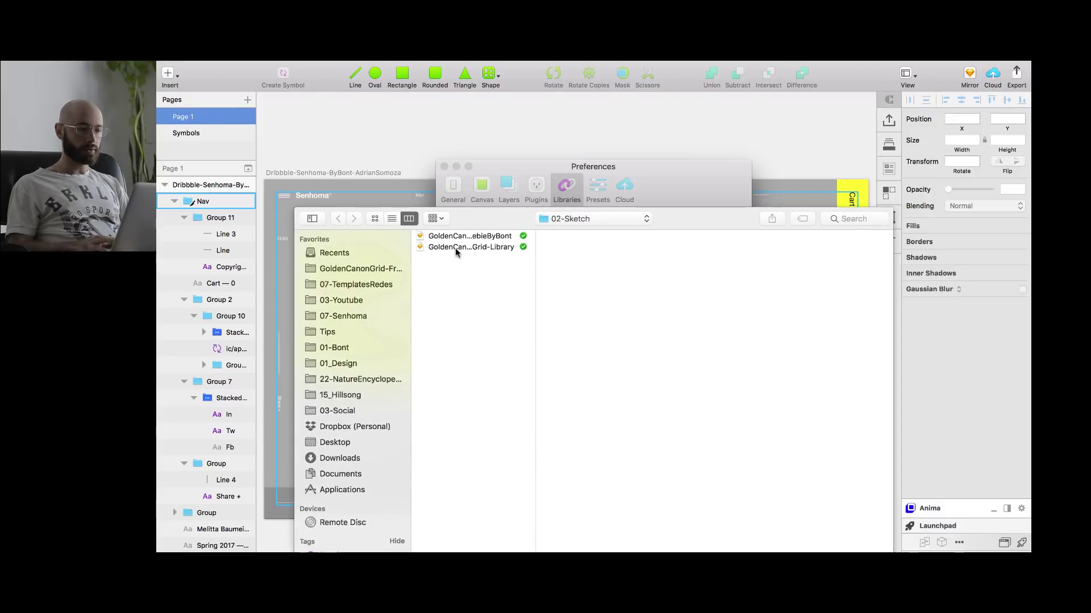
{"action": "double_click", "coordinate": [455, 247]}
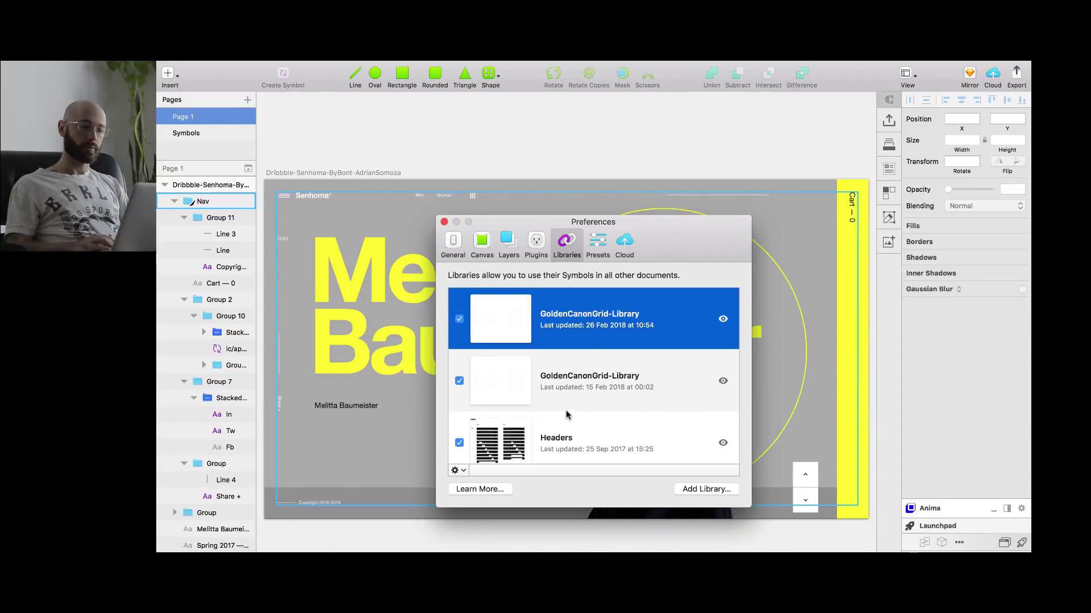
- Remove the older 15 Feb GoldenCanonGrid-Library duplicate and close Preferences
{"action": "right_click", "coordinate": [570, 394]}
{"action": "left_click", "coordinate": [611, 442]}
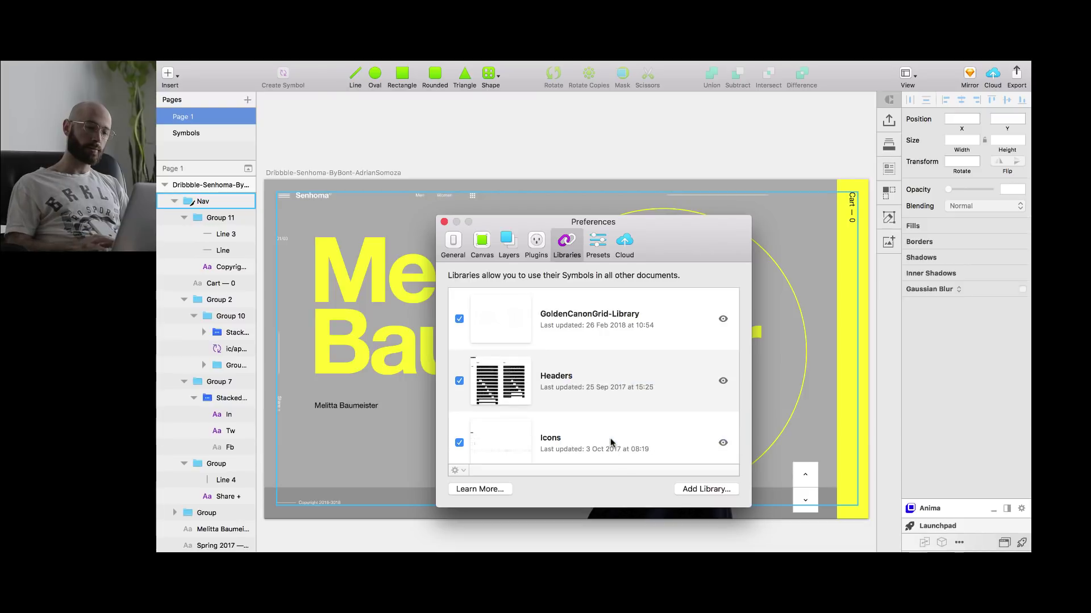
{"action": "left_click", "coordinate": [444, 222]}
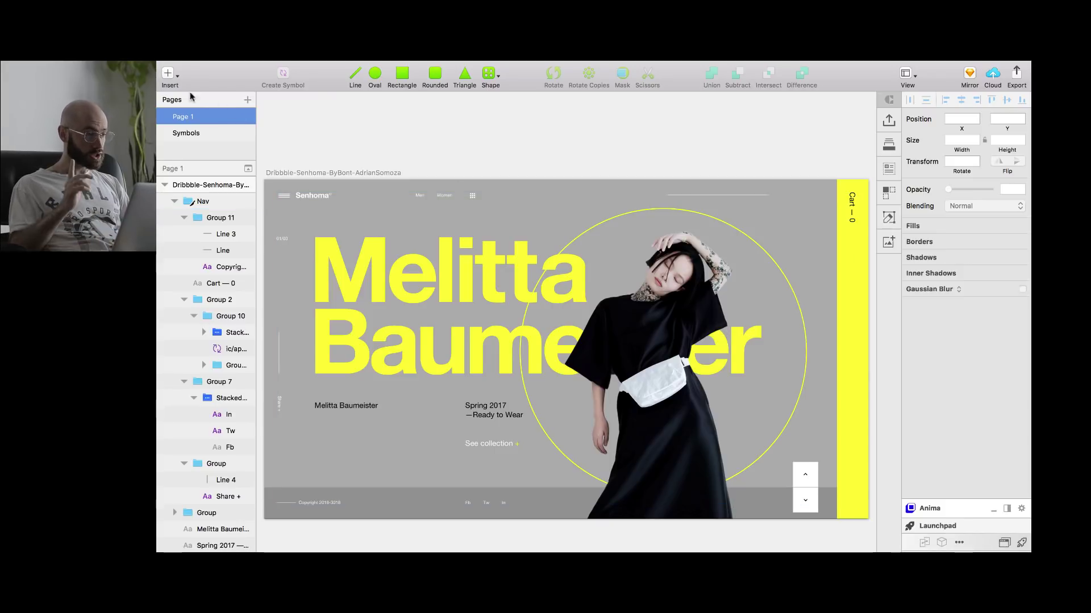
- Insert the GoldenCanonGrid specs 1920 library symbol onto the Senhoma artboard
{"action": "left_click", "coordinate": [167, 74]}
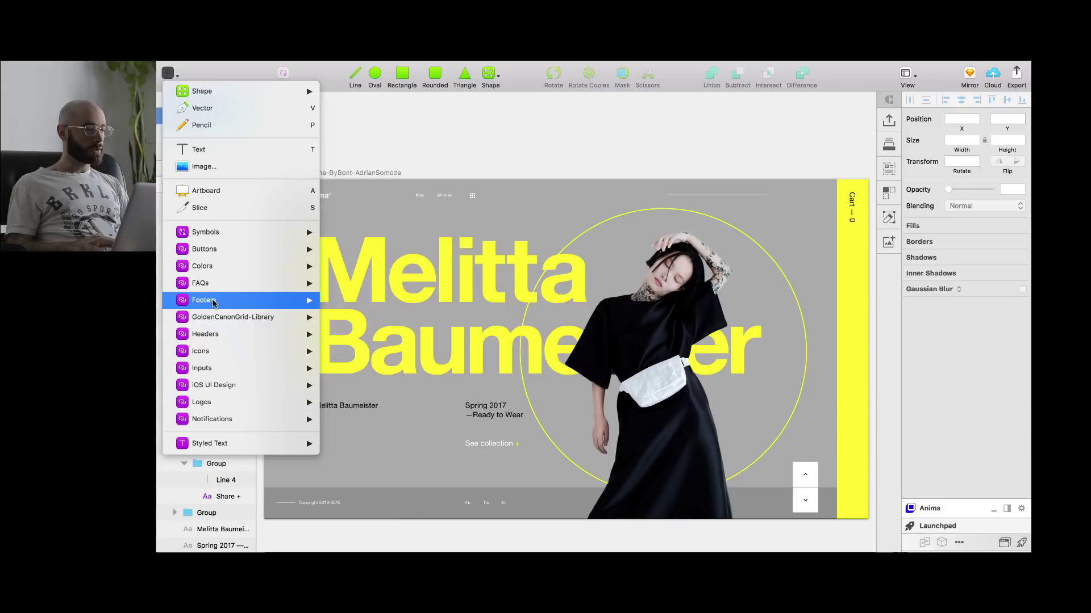
{"action": "mouse_move", "coordinate": [218, 316]}
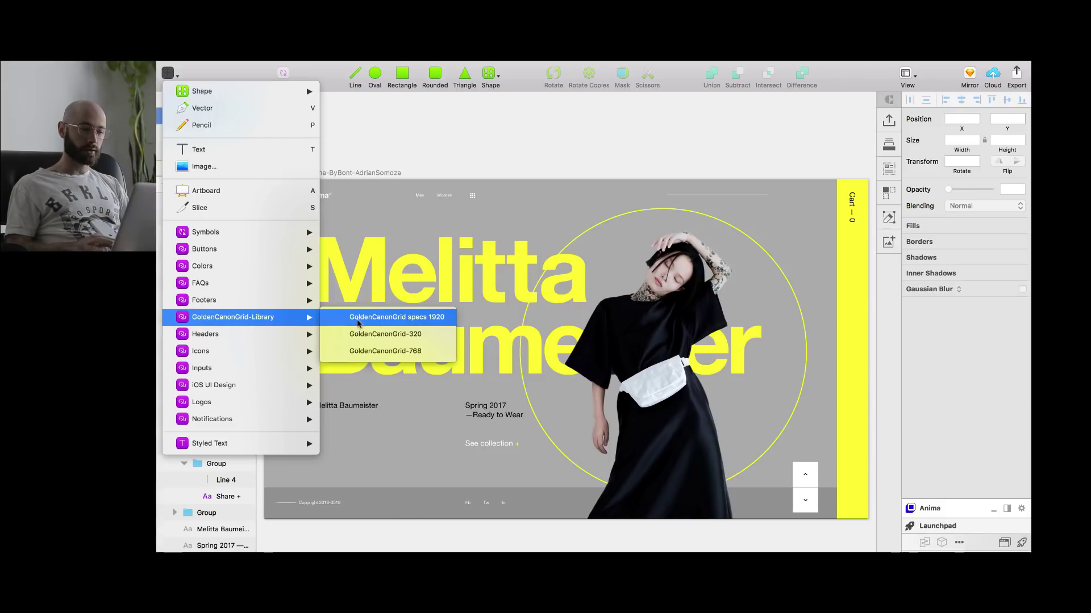
{"action": "left_click", "coordinate": [398, 324]}
{"action": "left_click", "coordinate": [585, 332]}
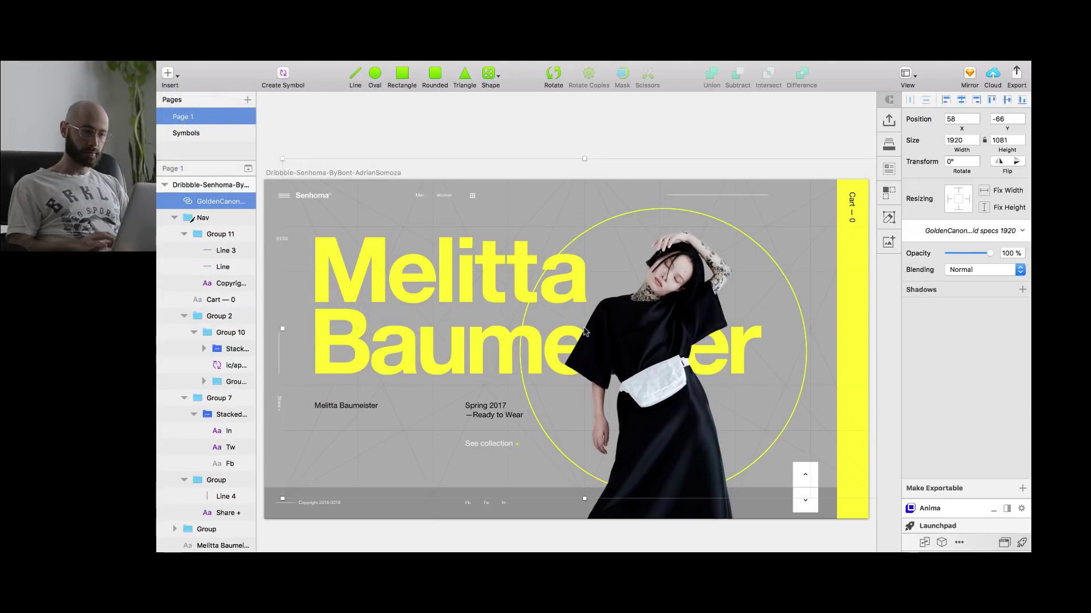
{"action": "left_click", "coordinate": [591, 155]}
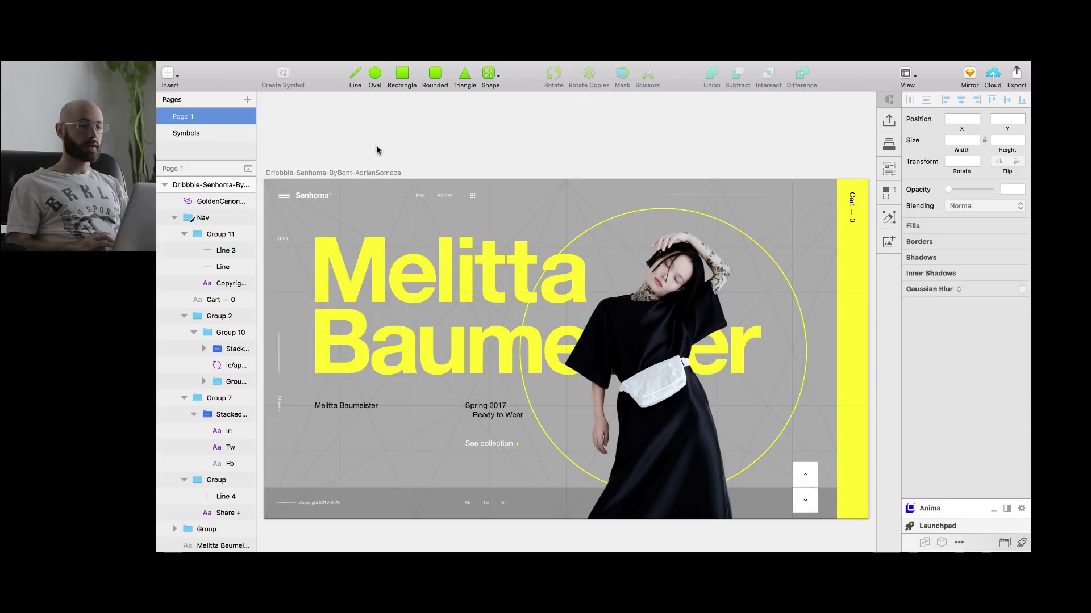
- Draw a new artboard beside the Senhoma design, size it 1280 × 720, and zoom to it
{"action": "scroll", "coordinate": [378, 151], "scroll_direction": "right", "scroll_amount": 10}
{"action": "key", "text": "a"}
{"action": "left_click_drag", "start_coordinate": [458, 174], "coordinate": [679, 325]}
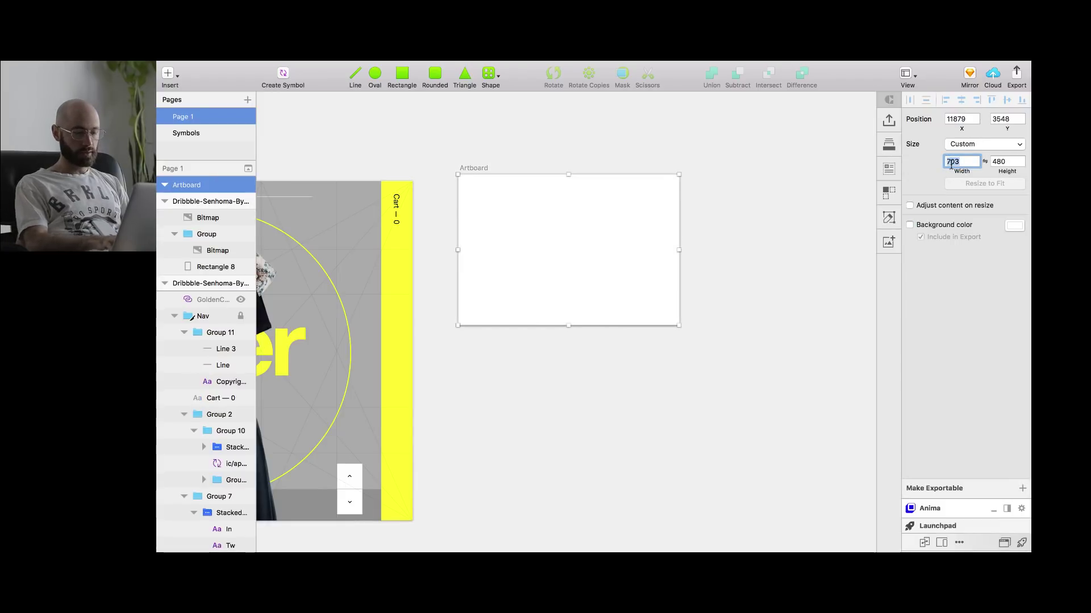
{"action": "key", "text": "Tab"}
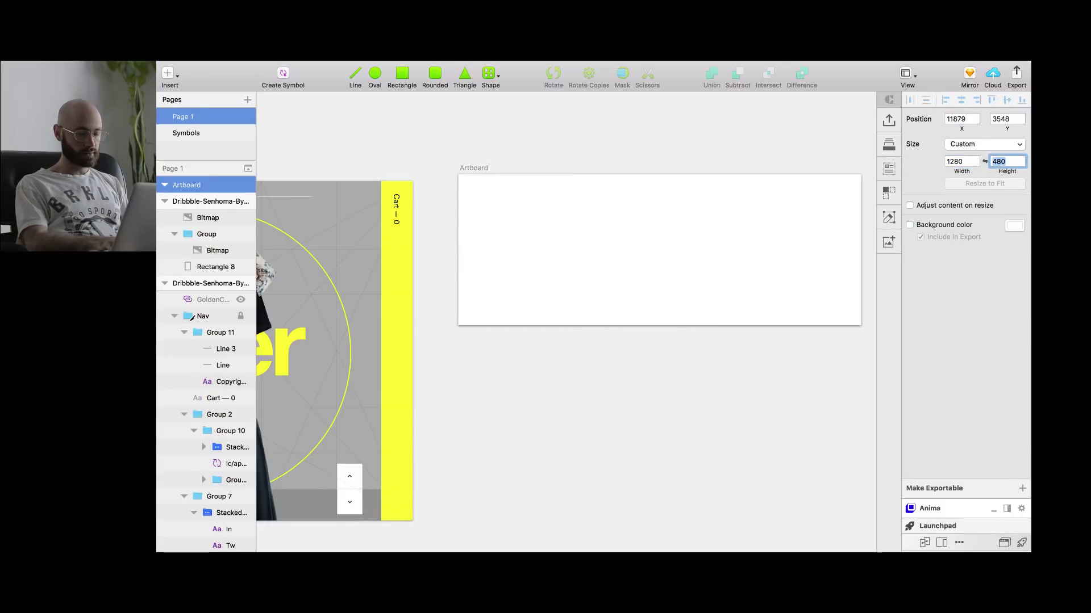
{"action": "type", "text": "72"}
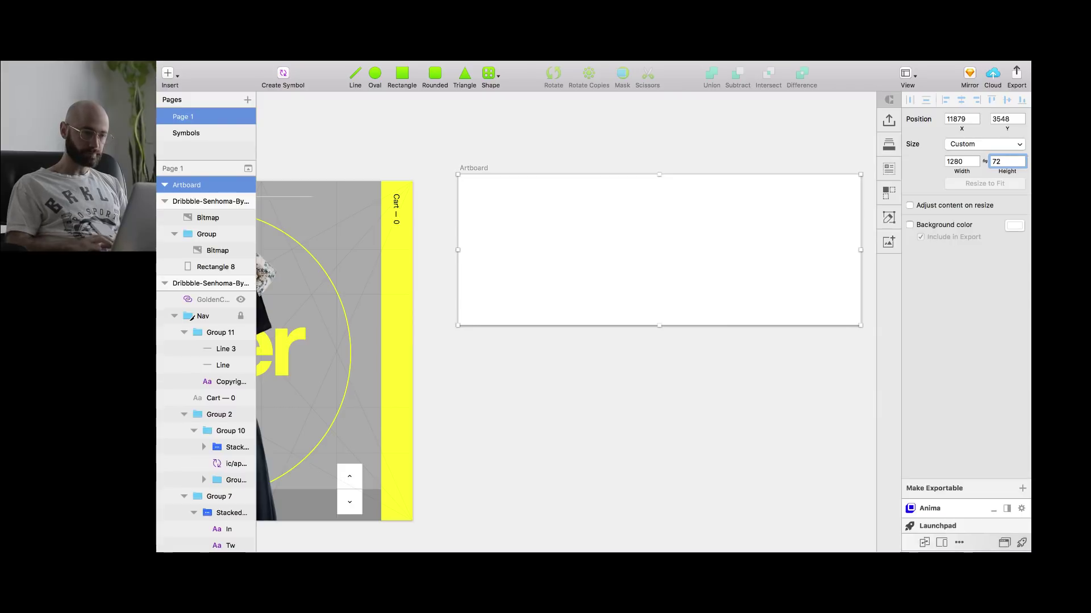
{"action": "type", "text": "0"}
{"action": "key", "text": "Return"}
{"action": "left_click", "coordinate": [620, 151]}
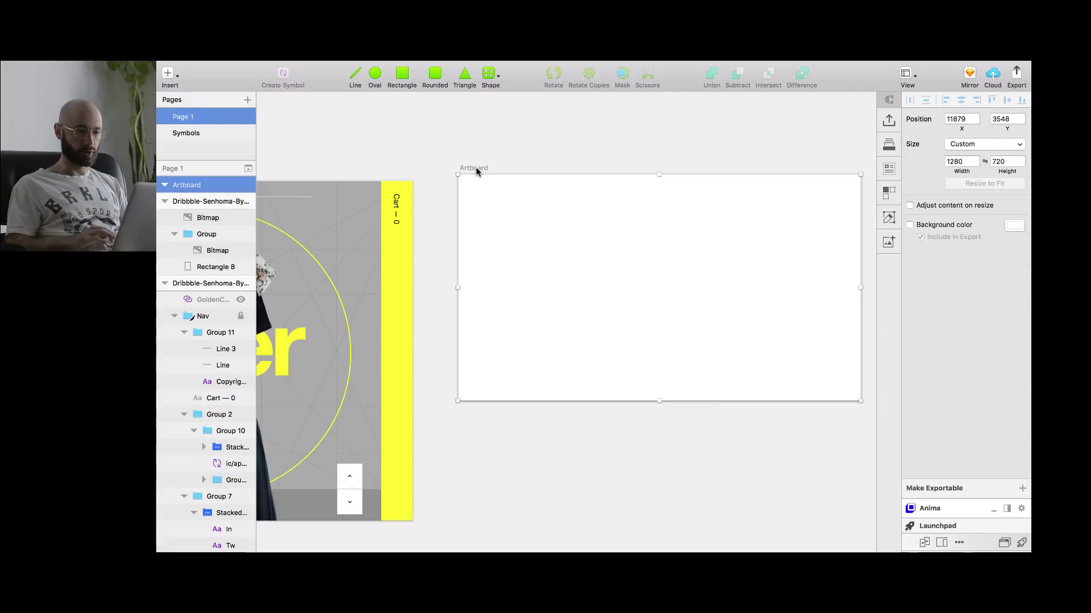
{"action": "key", "text": "super+2"}
{"action": "left_click", "coordinate": [476, 172]}
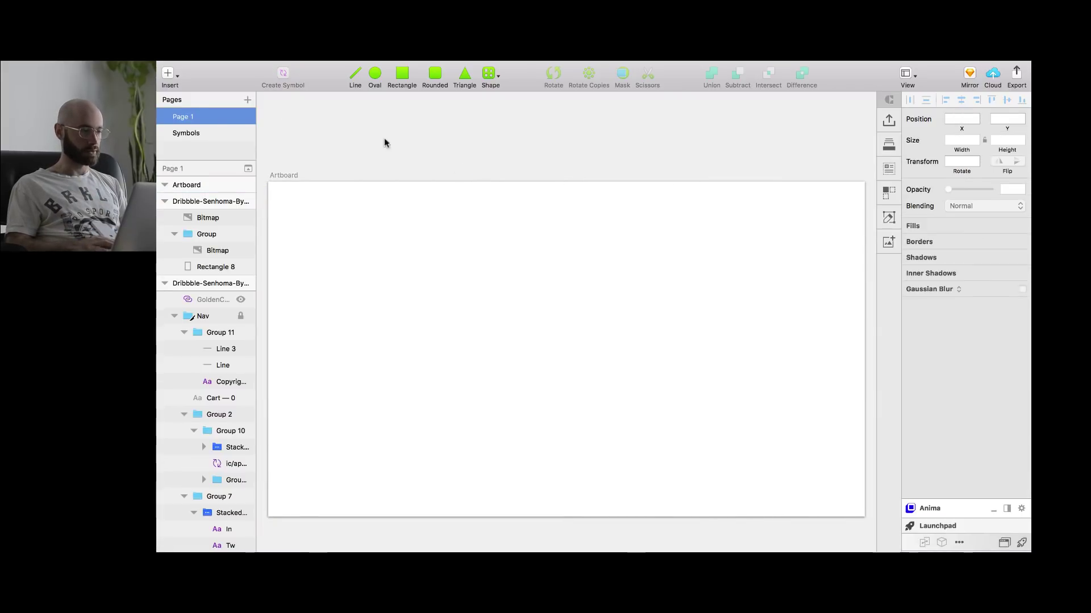
- Insert the GoldenCanonGrid specs 1920 symbol into the new artboard
{"action": "left_click", "coordinate": [168, 74]}
{"action": "mouse_move", "coordinate": [265, 356]}
{"action": "mouse_move", "coordinate": [263, 316]}
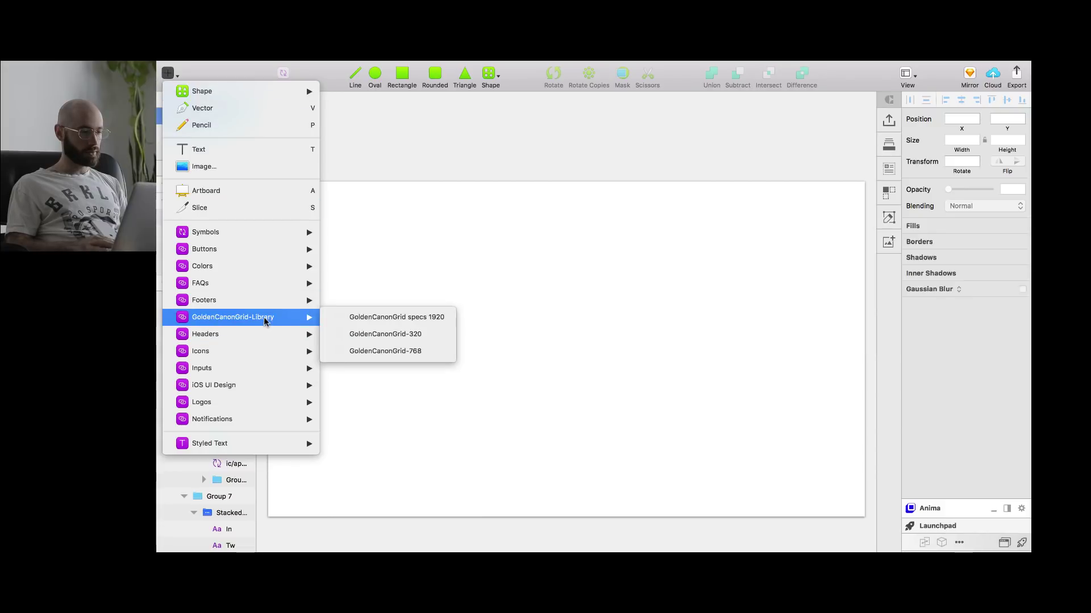
{"action": "left_click", "coordinate": [383, 319]}
{"action": "left_click", "coordinate": [489, 309]}
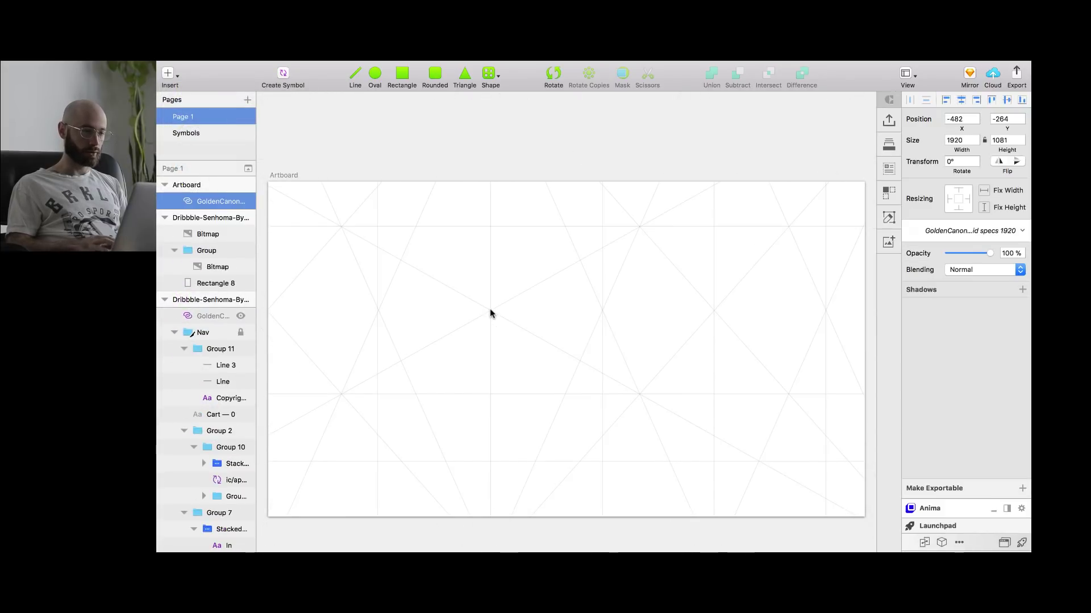
- Resize the grid symbol to width 1280 and height 720 and check its size
{"action": "left_click", "coordinate": [952, 140]}
{"action": "type", "text": "1280"}
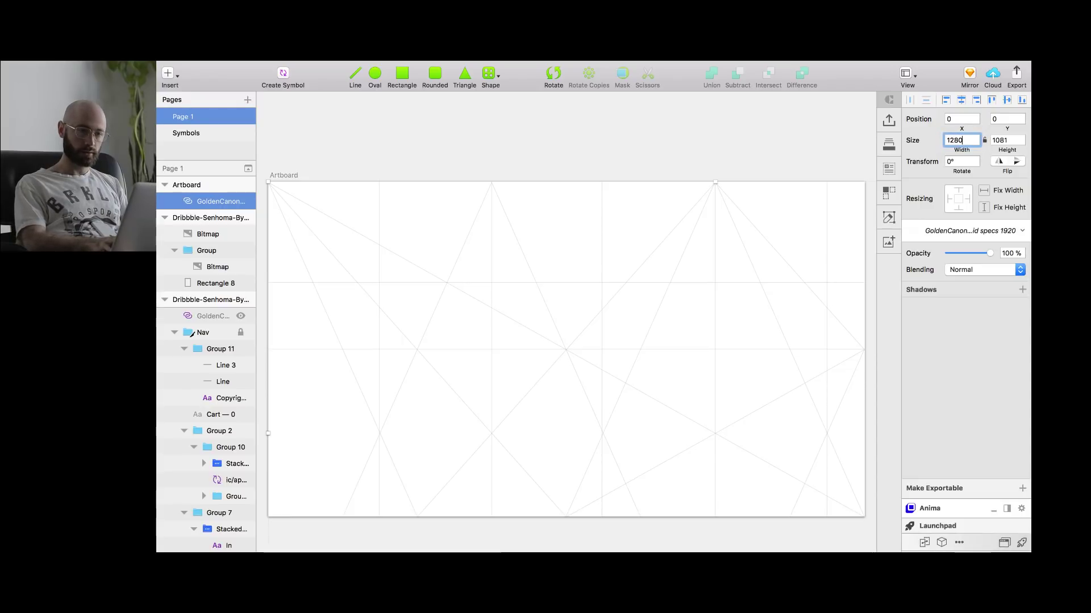
{"action": "key", "text": "Tab"}
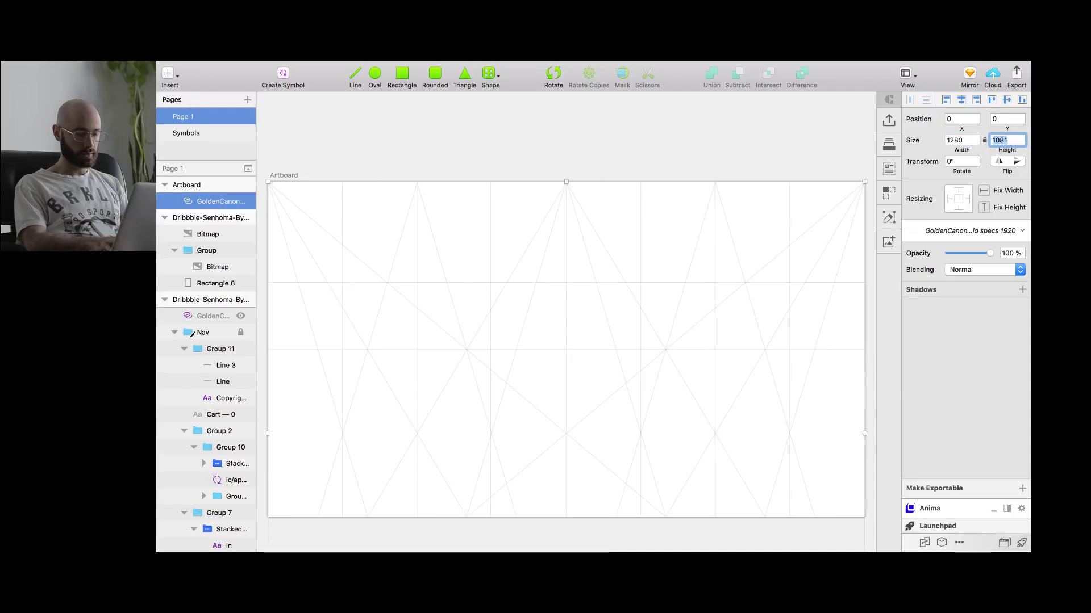
{"action": "type", "text": "720"}
{"action": "key", "text": "Return"}
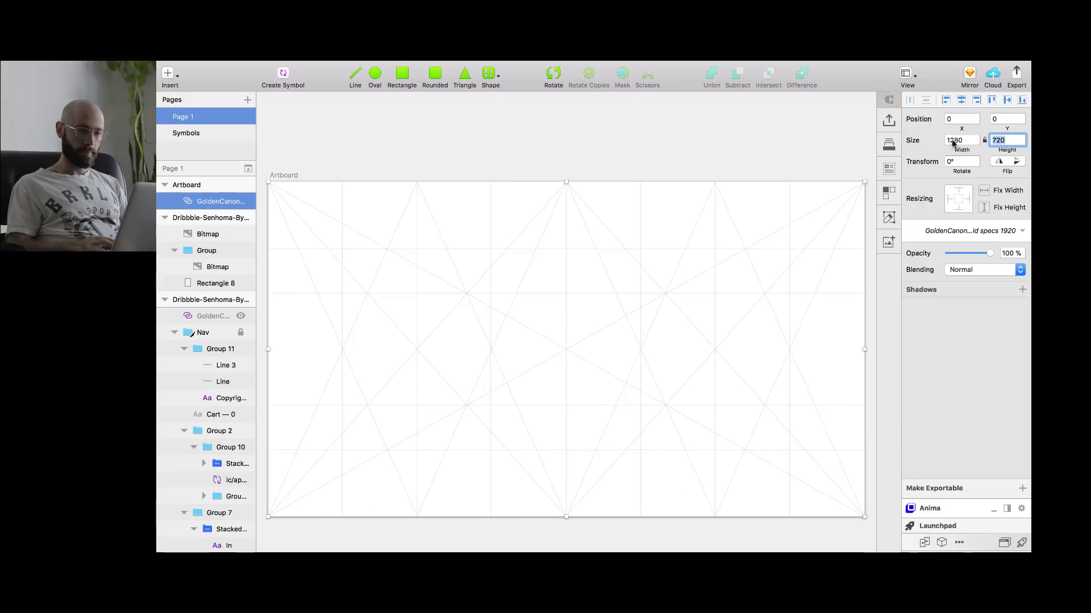
{"action": "left_click", "coordinate": [689, 134]}
{"action": "left_click", "coordinate": [615, 437]}
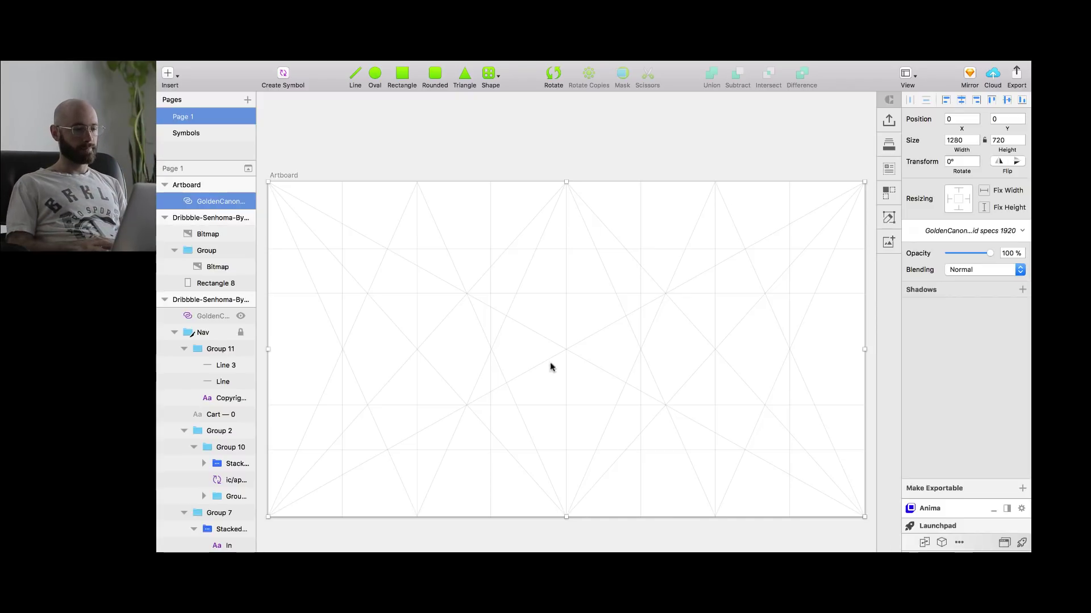
{"action": "left_click", "coordinate": [494, 158]}
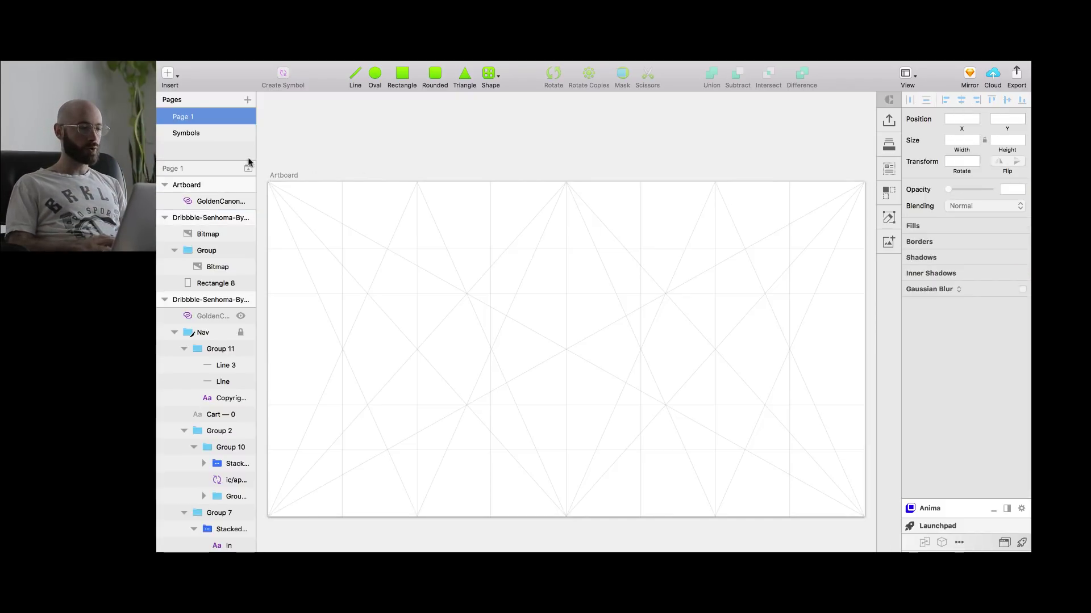
- Delete the 1280 × 720 Artboard together with its grid symbol
{"action": "left_click", "coordinate": [285, 180]}
{"action": "key", "text": "Delete"}
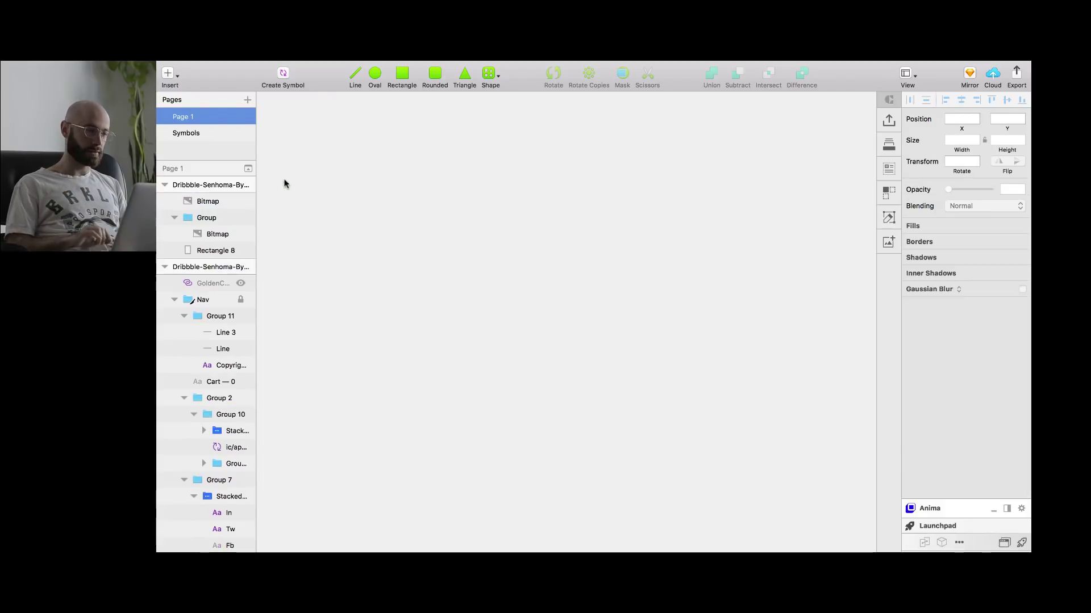